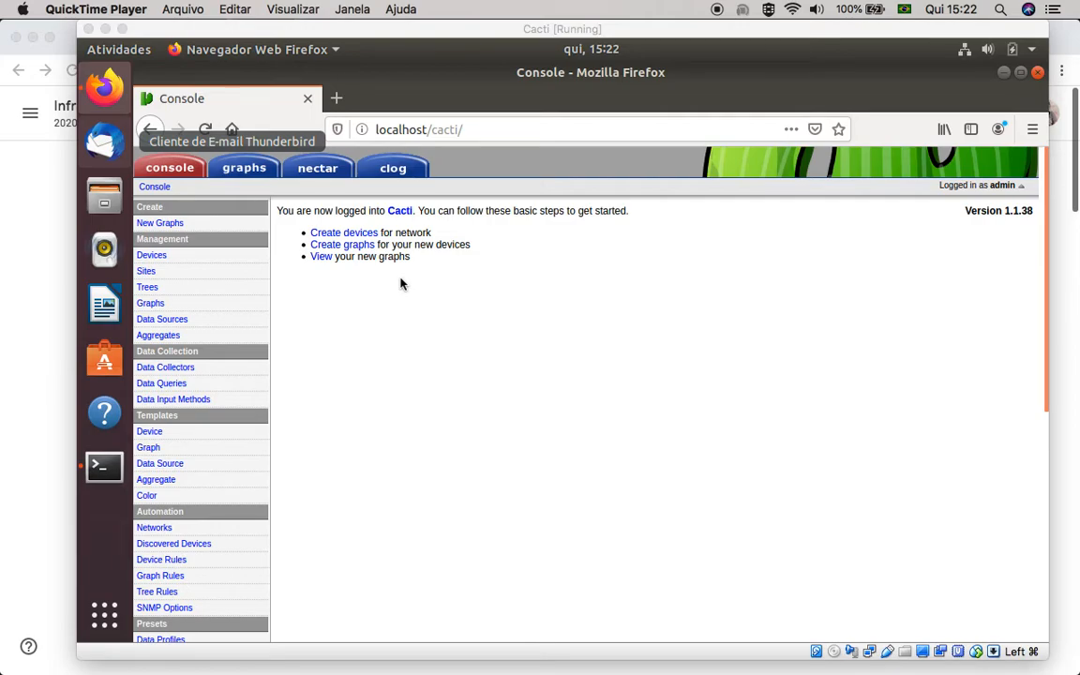
Open the Localhost device and review its general, SNMP and availability options down to the associated graph templates
click(340, 235)
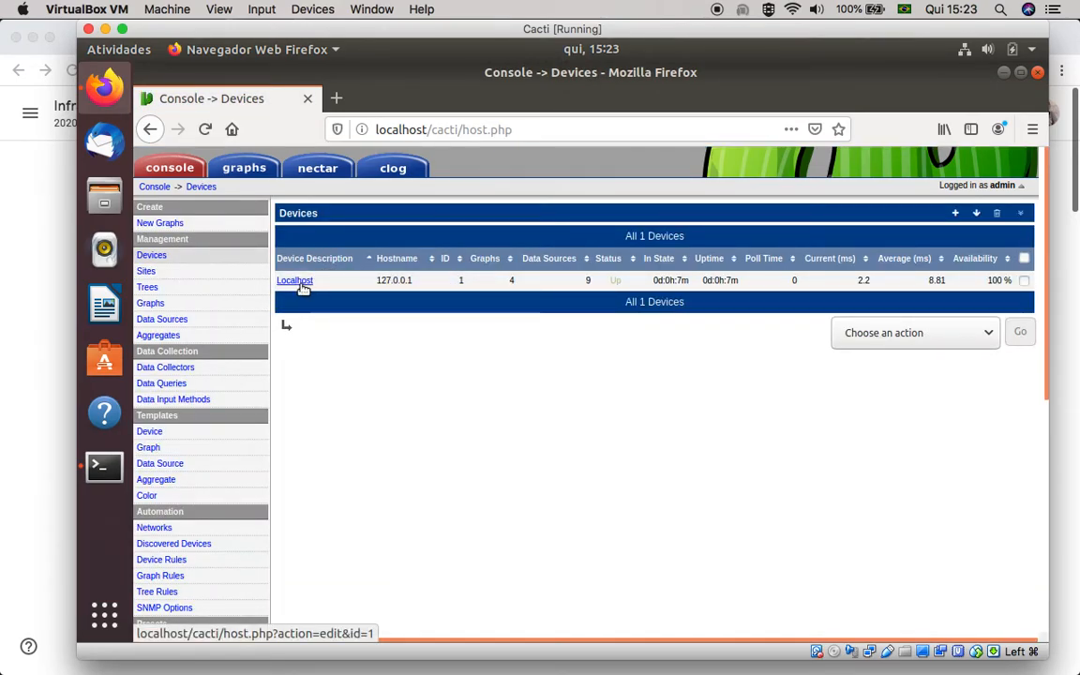
click(302, 288)
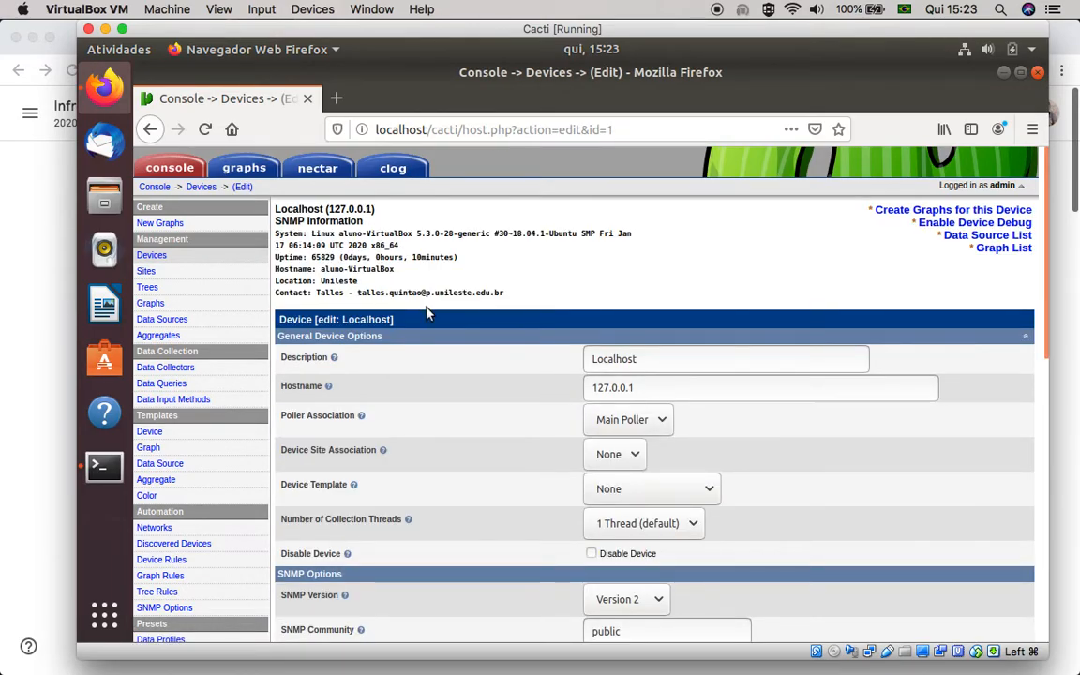
scroll(505, 339, down, 1)
scroll(506, 338, down, 2)
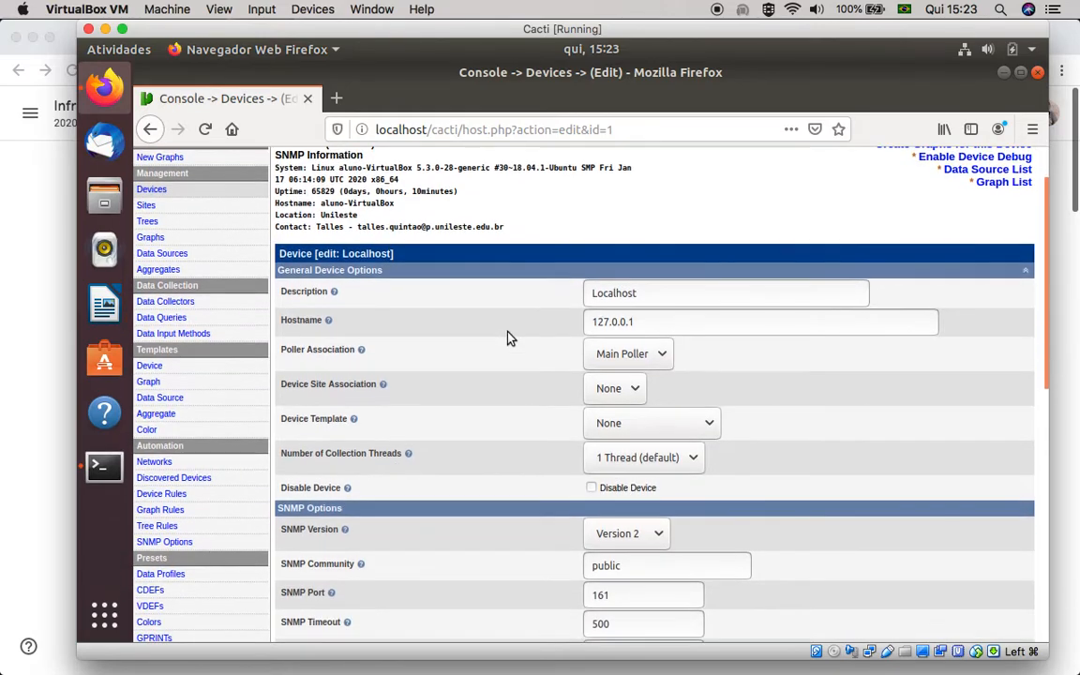
scroll(509, 338, down, 1)
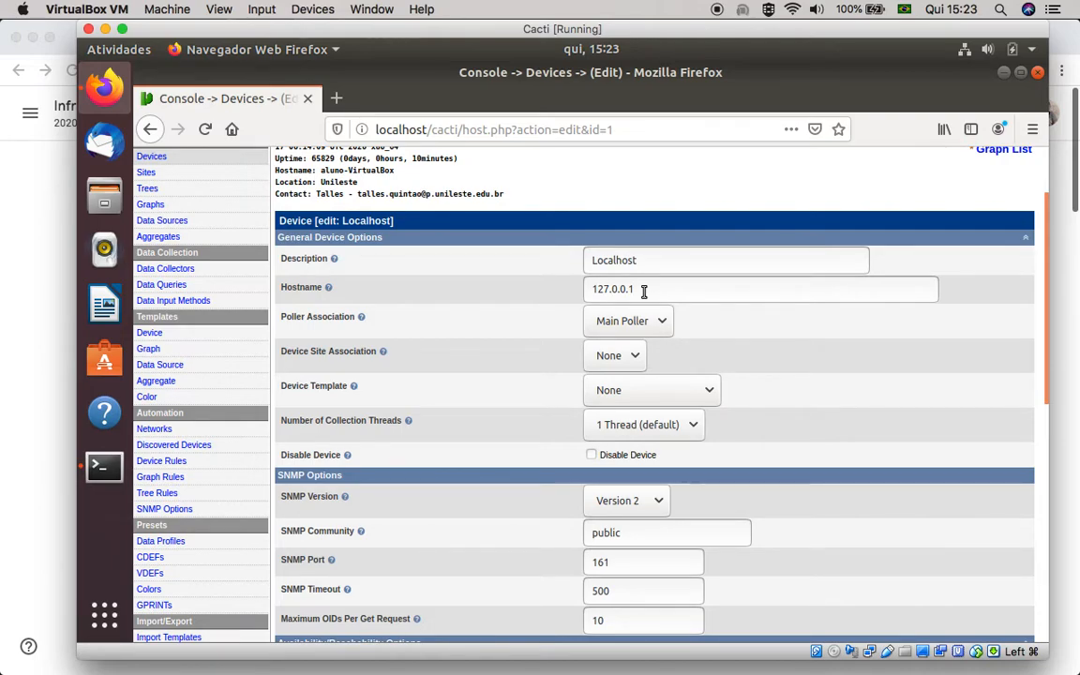
scroll(644, 385, down, 1)
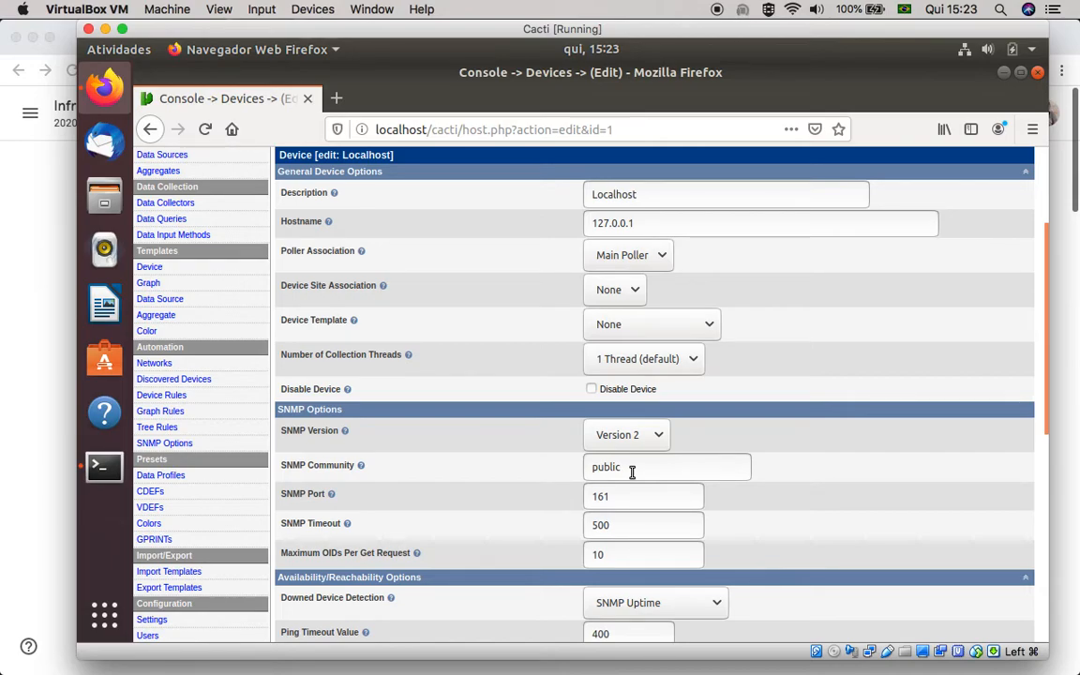
scroll(632, 471, down, 3)
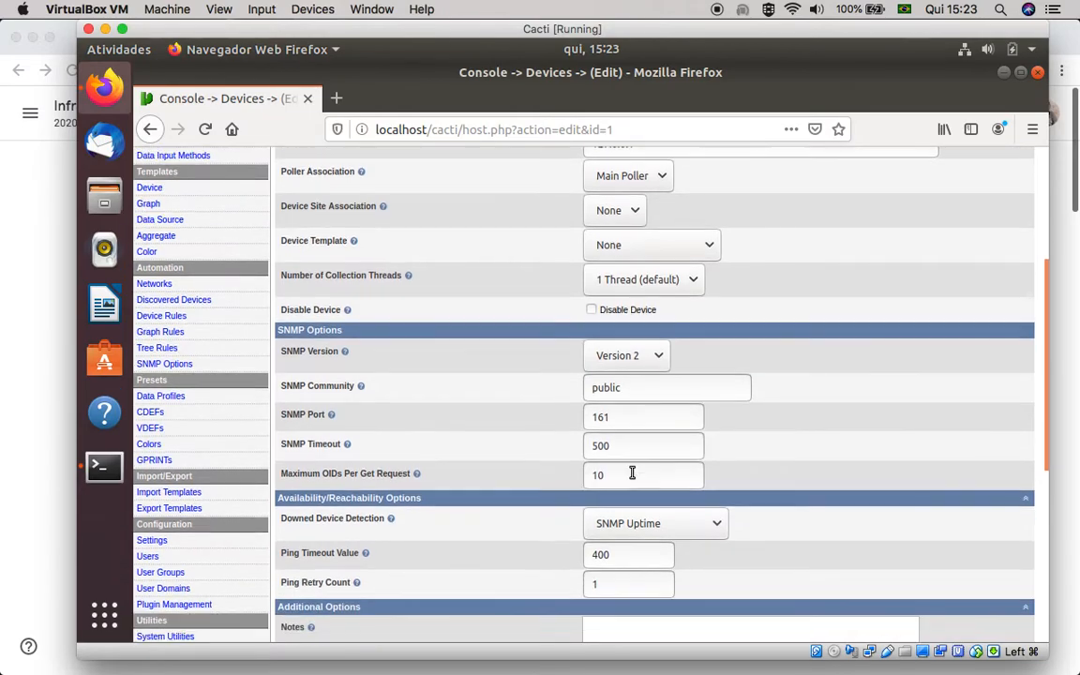
scroll(631, 477, down, 2)
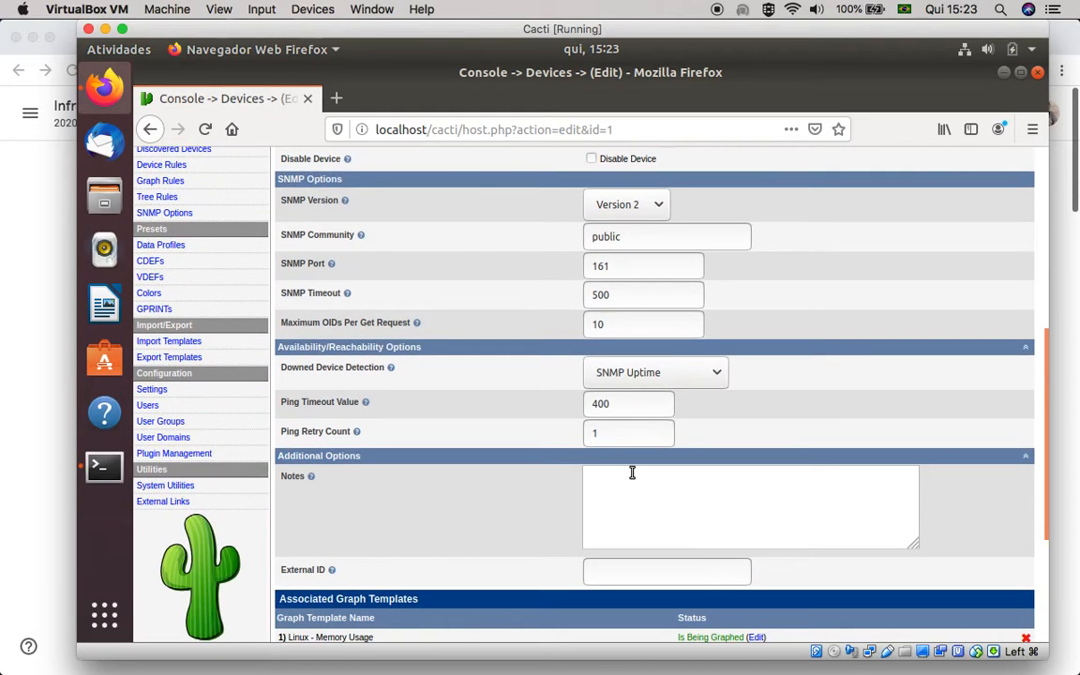
scroll(632, 472, down, 2)
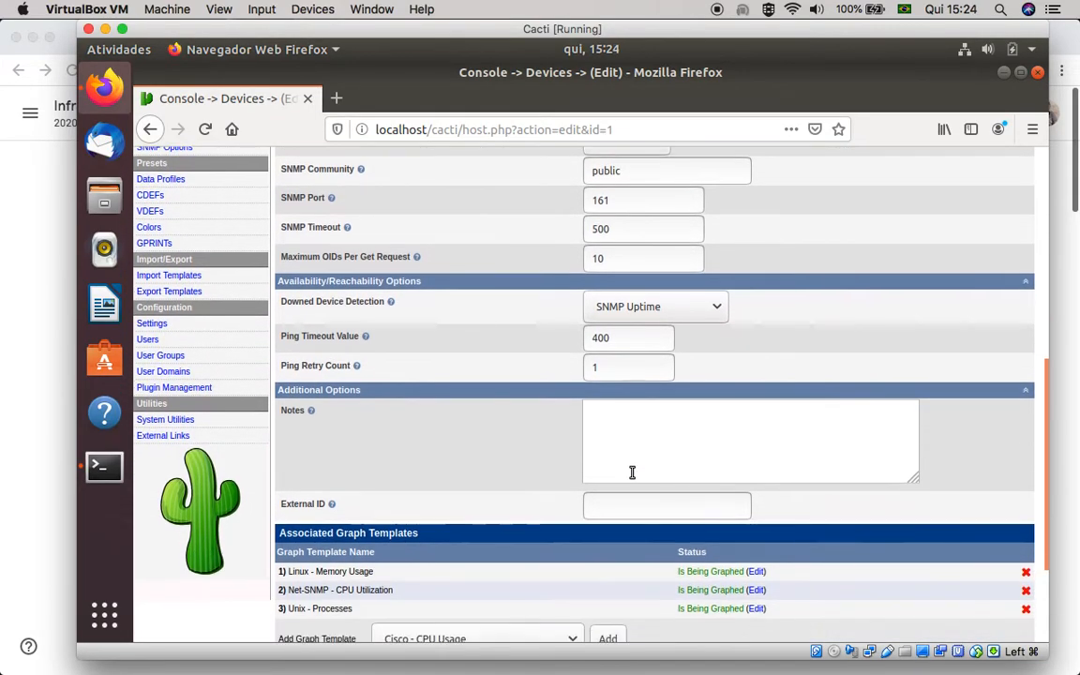
scroll(631, 471, down, 1)
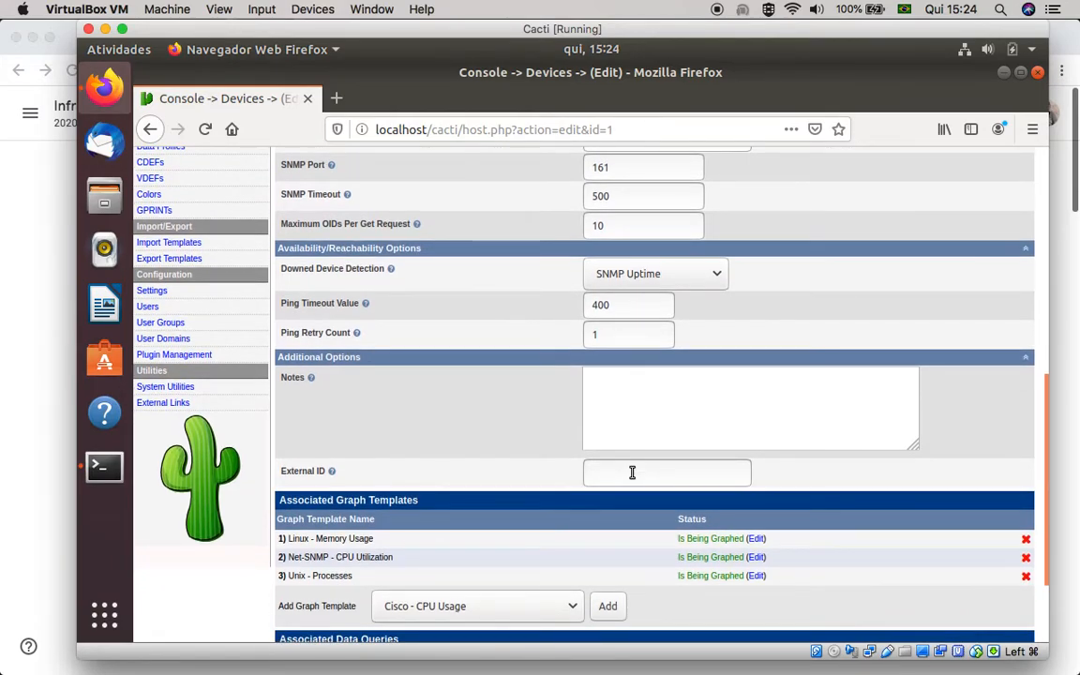
scroll(632, 472, down, 1)
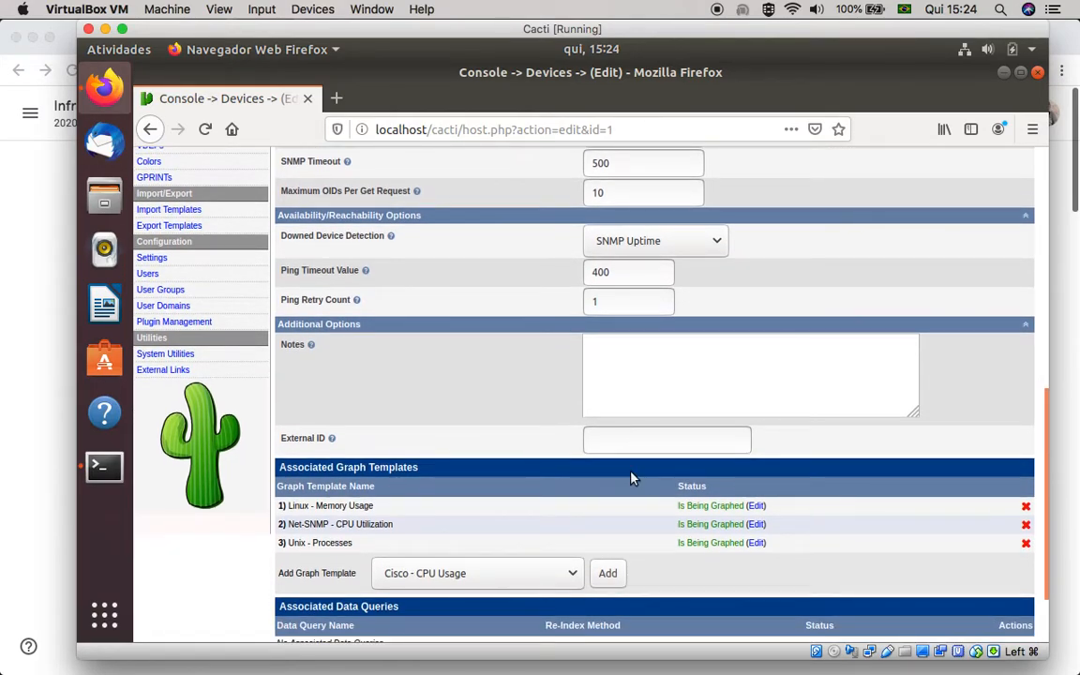
scroll(631, 478, down, 1)
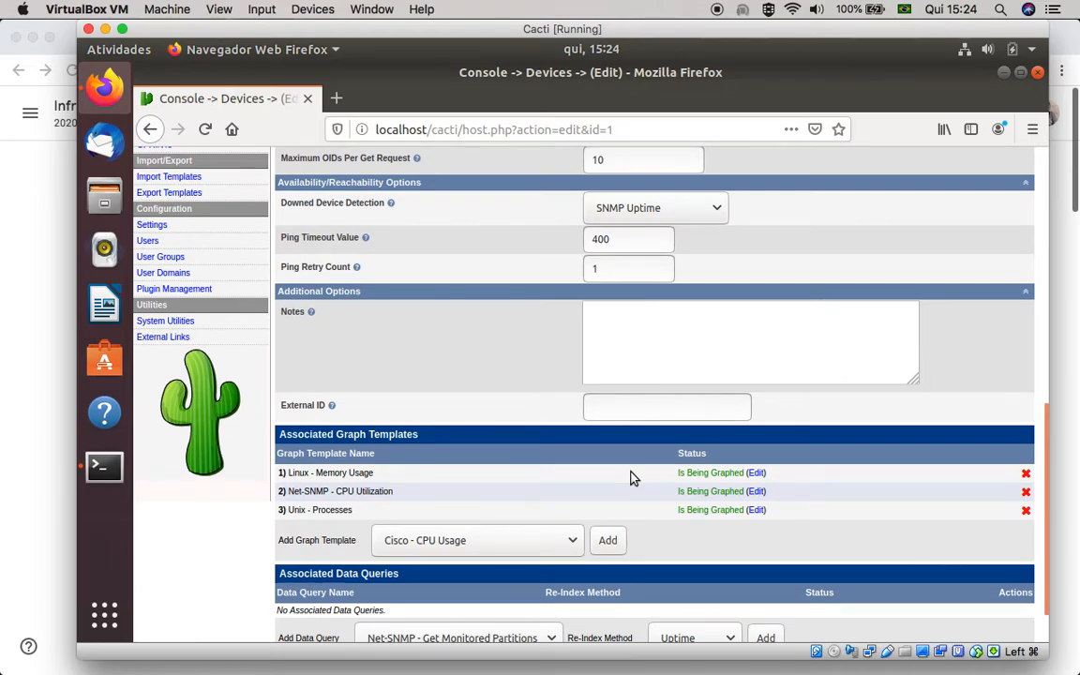
Add the Unix - Logged in Users graph template to the Localhost device and save the device
click(569, 541)
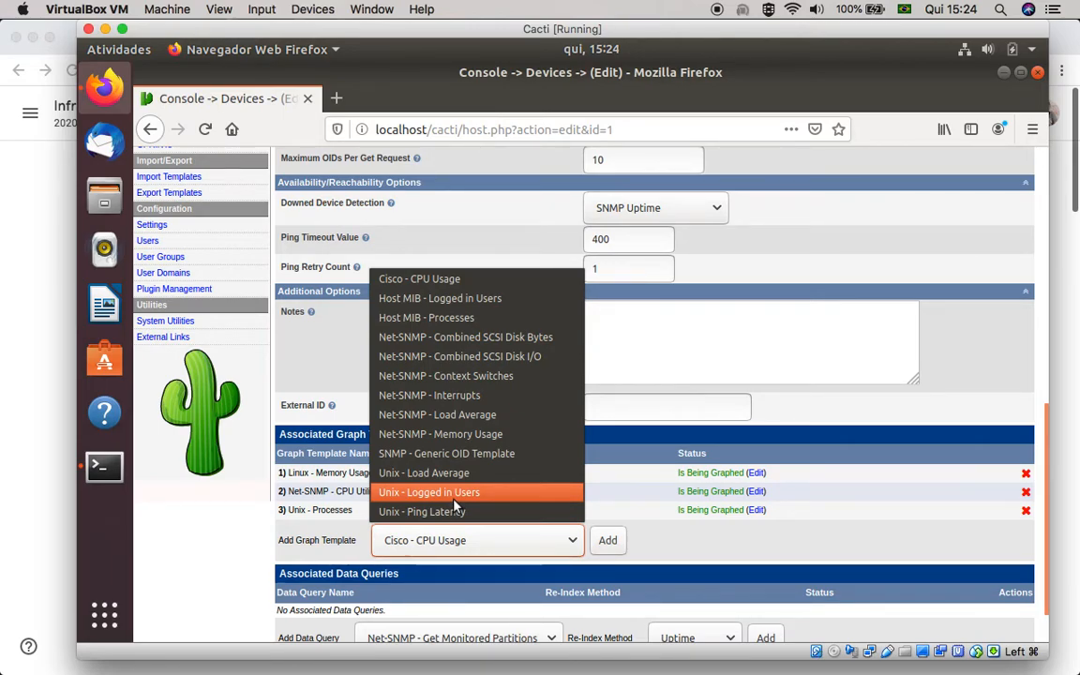
click(453, 497)
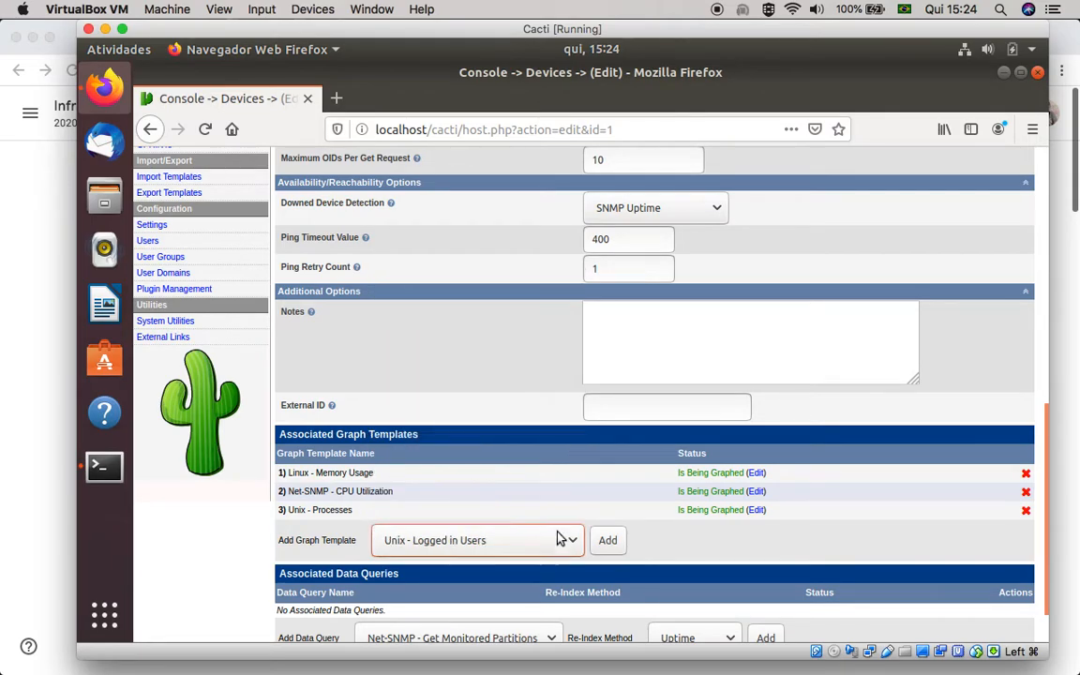
click(614, 548)
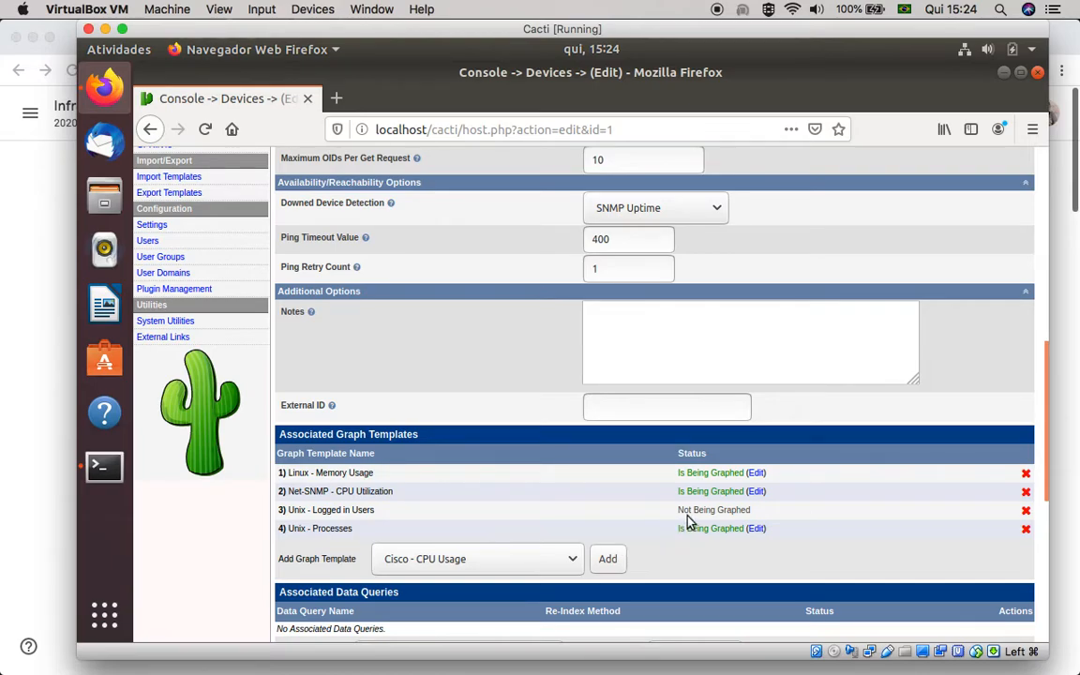
scroll(591, 513, down, 1)
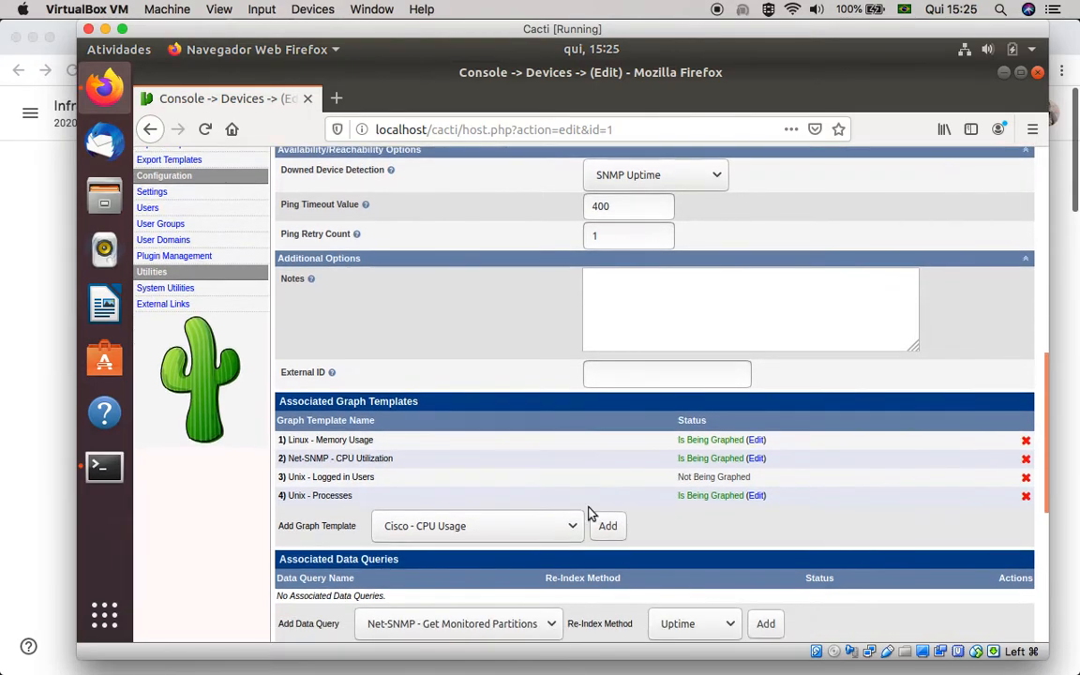
scroll(590, 514, down, 3)
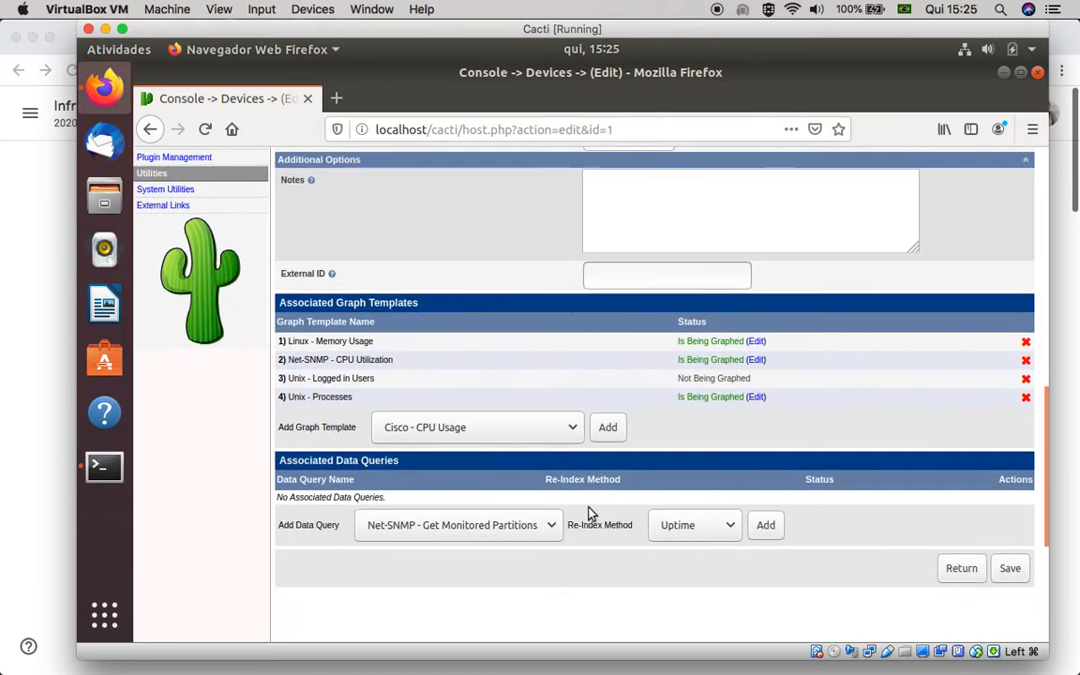
scroll(591, 513, down, 1)
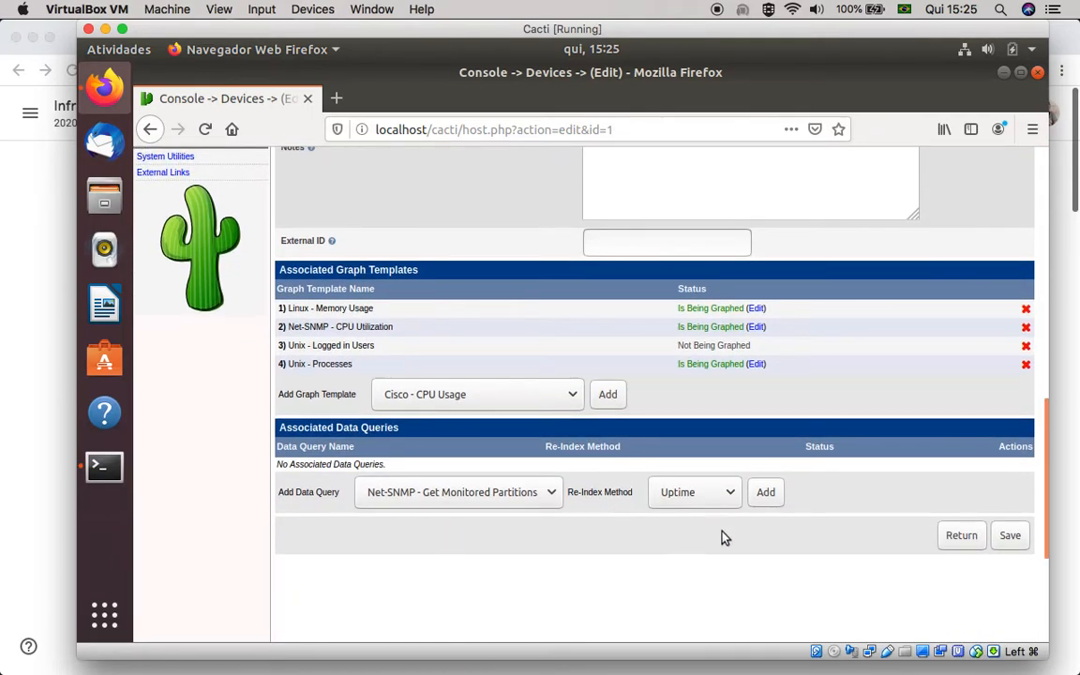
click(1010, 537)
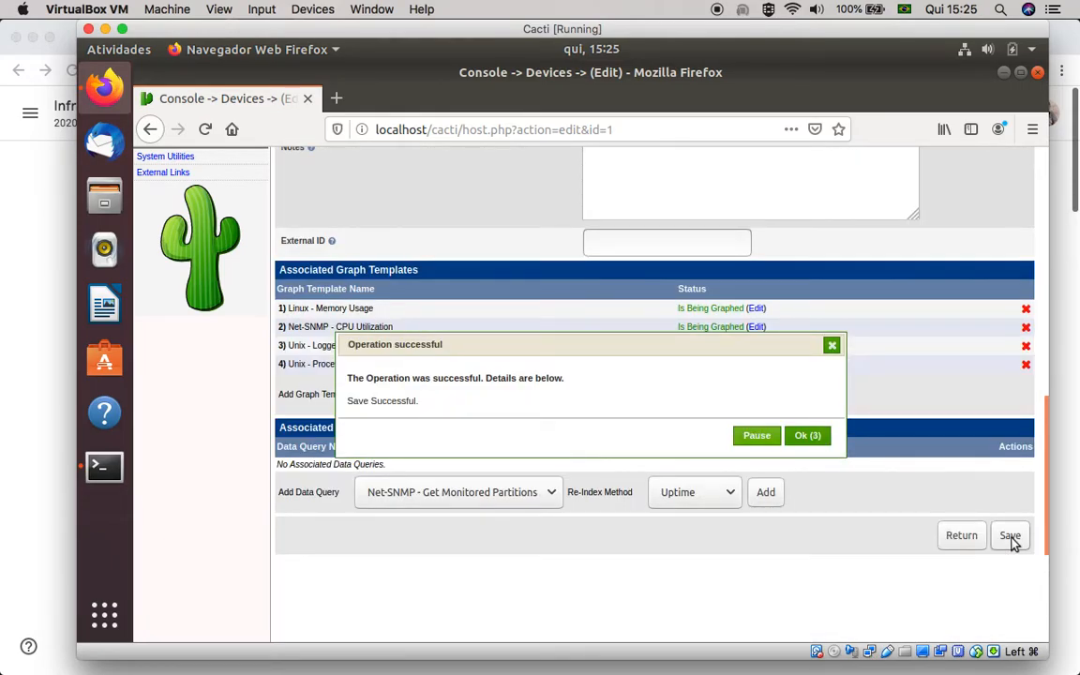
click(812, 437)
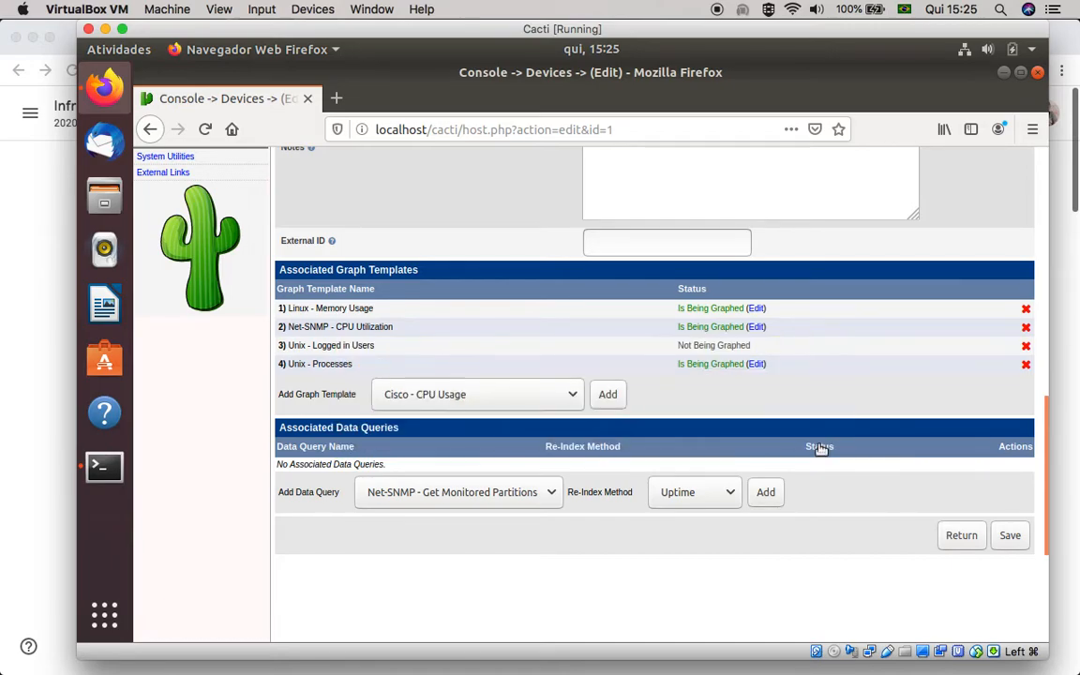
Leave the device settings for the console and open the list of graph trees
scroll(696, 540, up, 1)
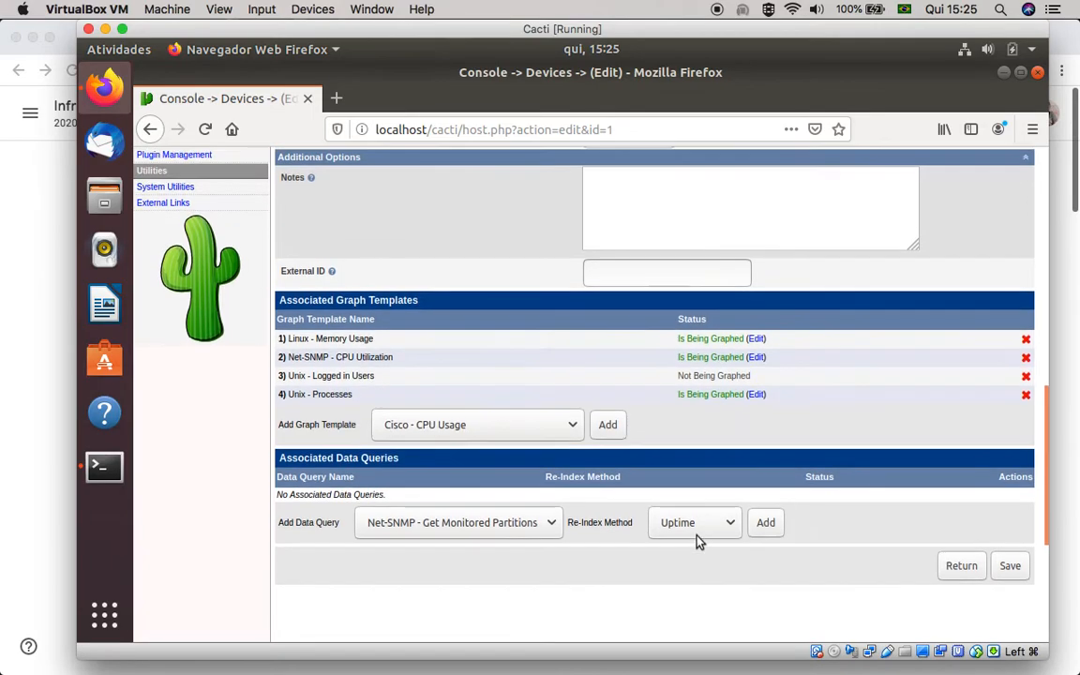
scroll(697, 541, up, 10)
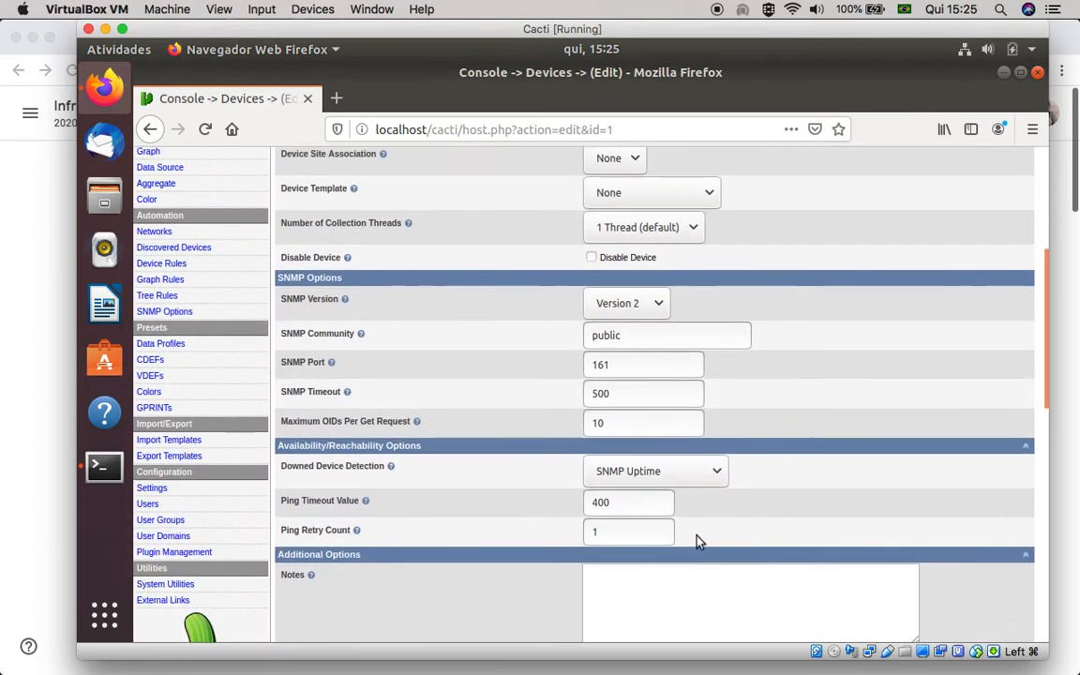
scroll(697, 536, up, 4)
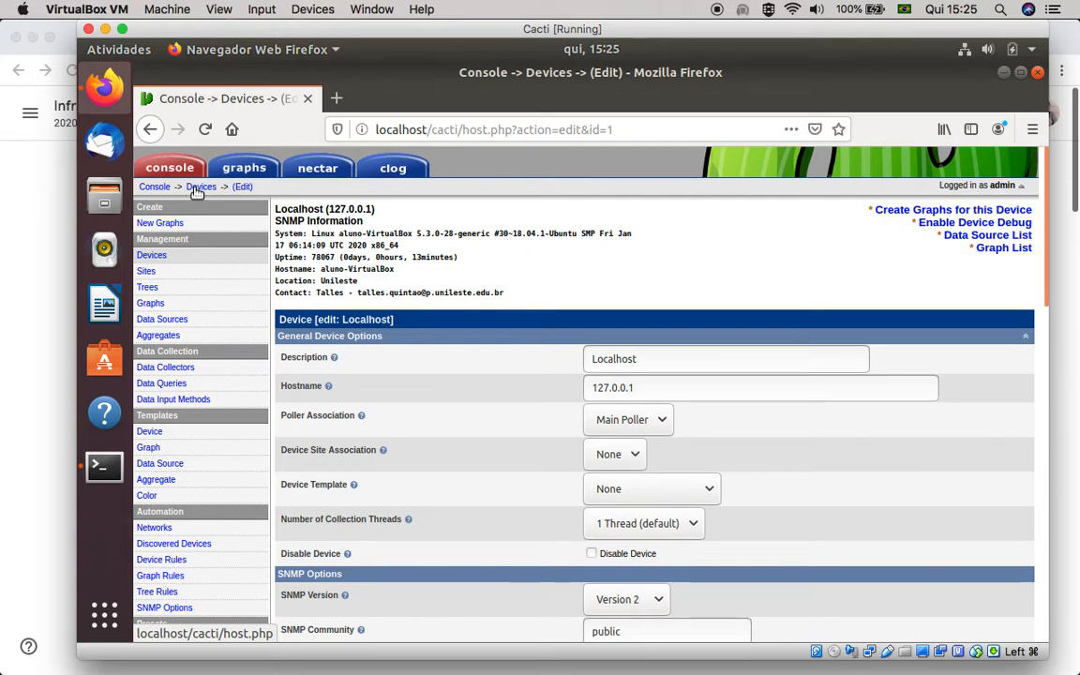
click(158, 186)
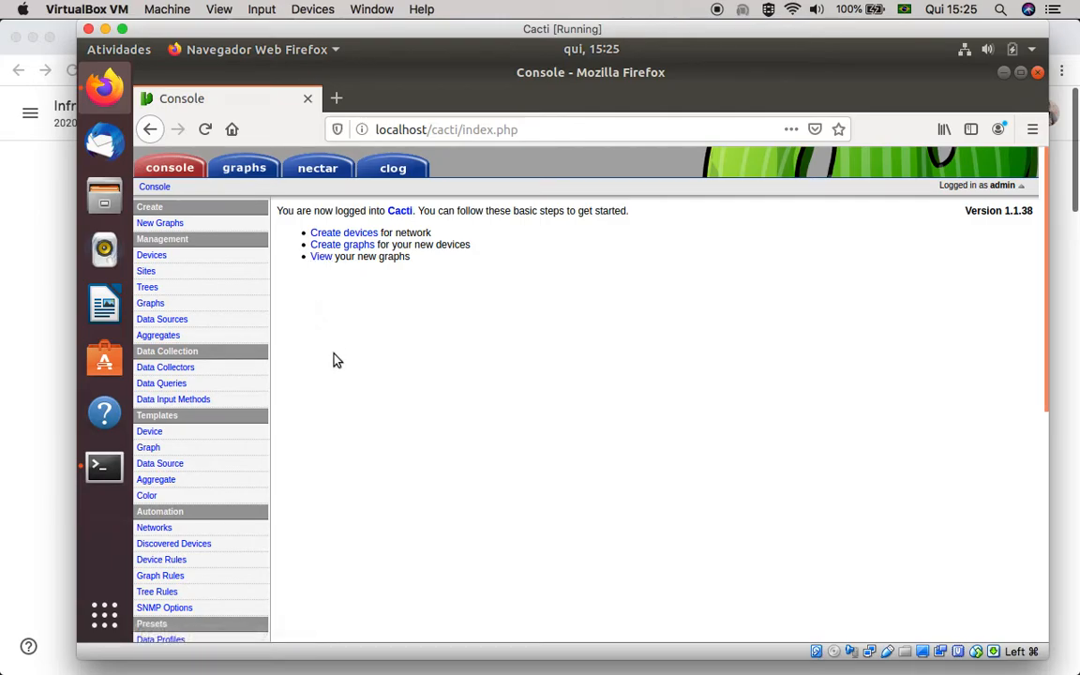
click(152, 289)
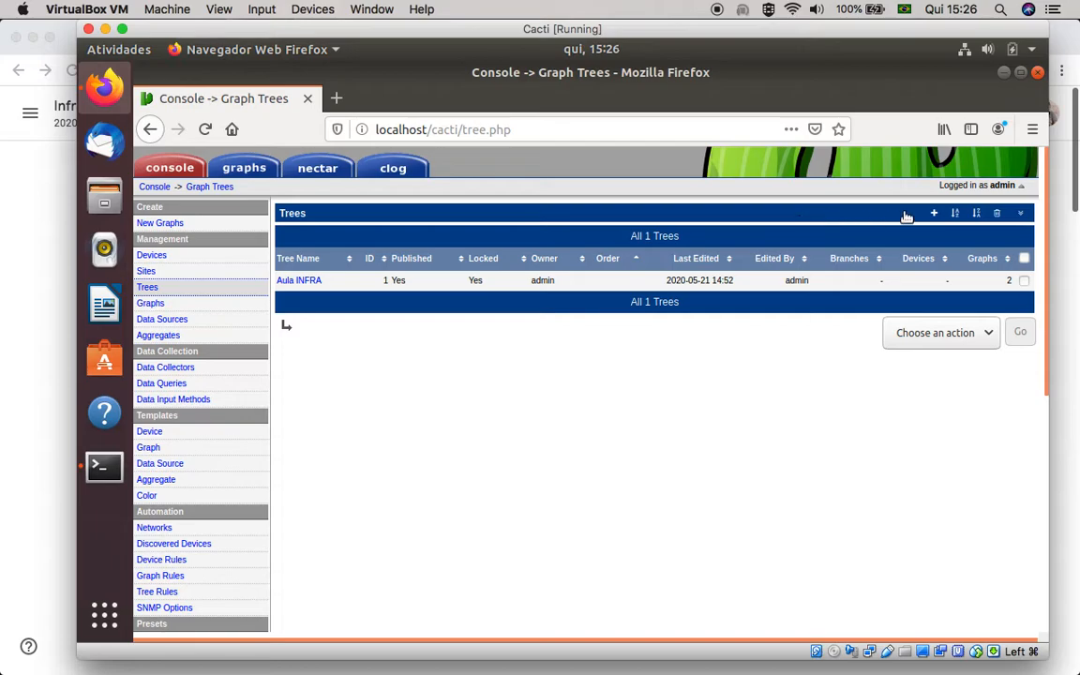
Create a new graph tree named Servidores de Arquivo, keeping Manual Ordering (No Sorting)
click(876, 221)
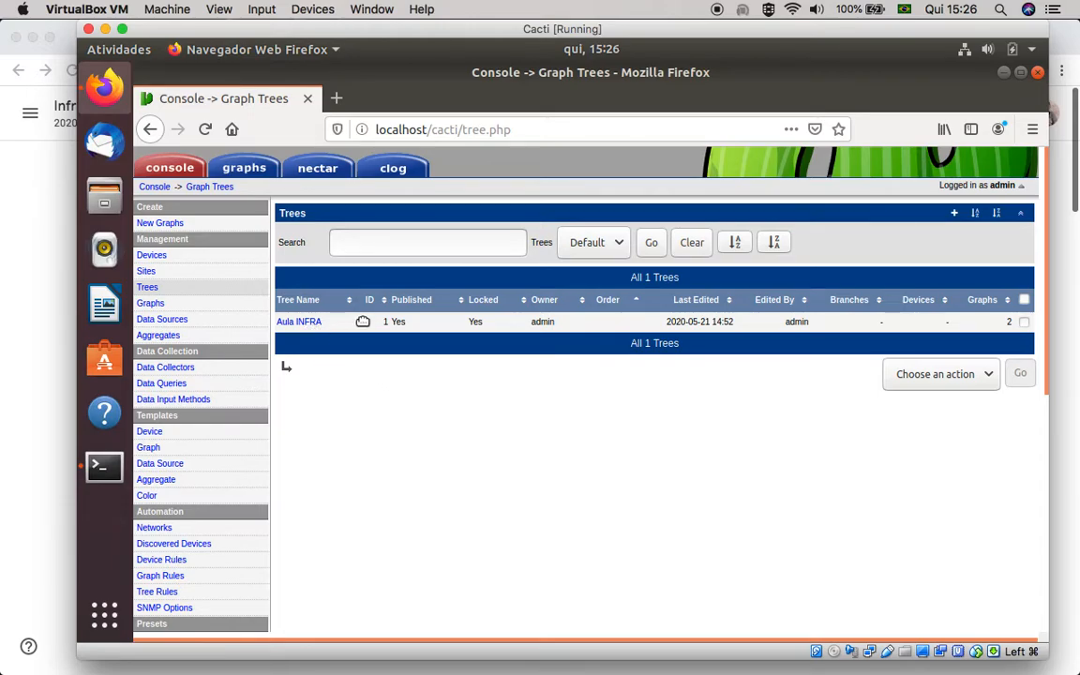
click(953, 215)
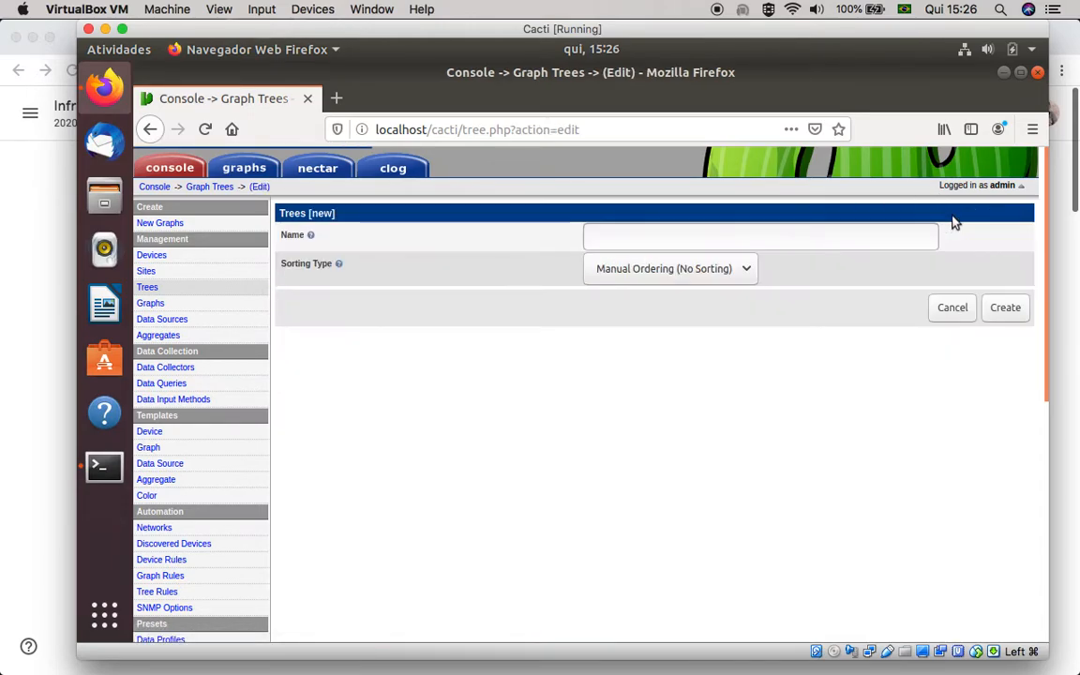
click(680, 235)
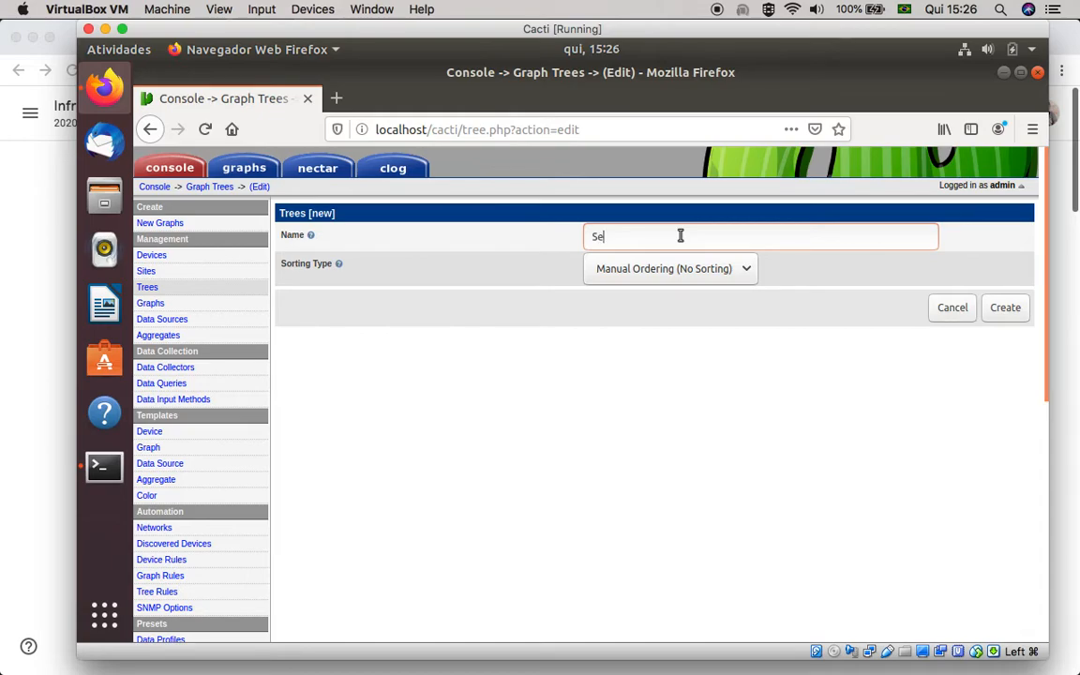
text(Servidores de Arquivo)
click(995, 313)
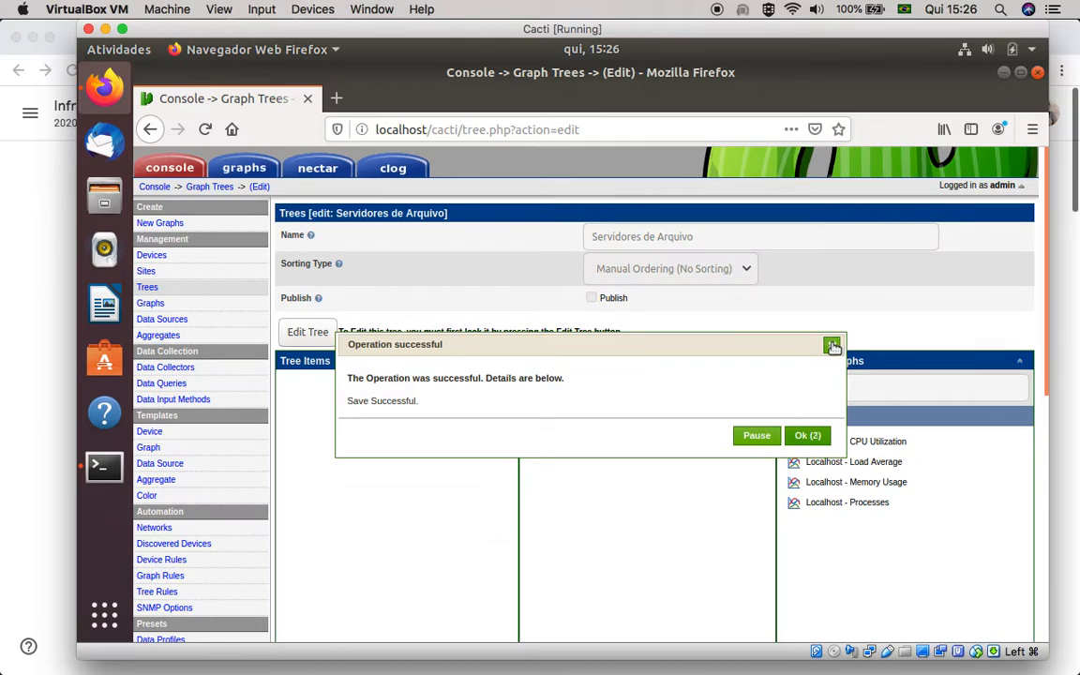
click(833, 347)
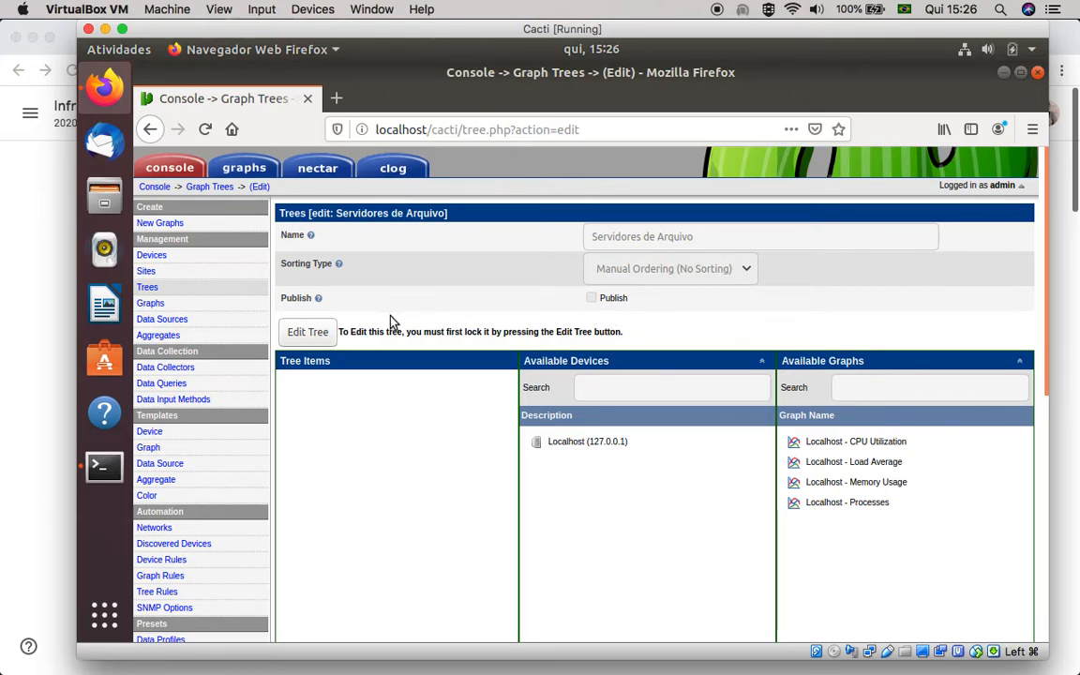
Enable editing of the Servidores de Arquivo tree, add the Localhost - Memory Usage graph to its items and save the tree
click(309, 333)
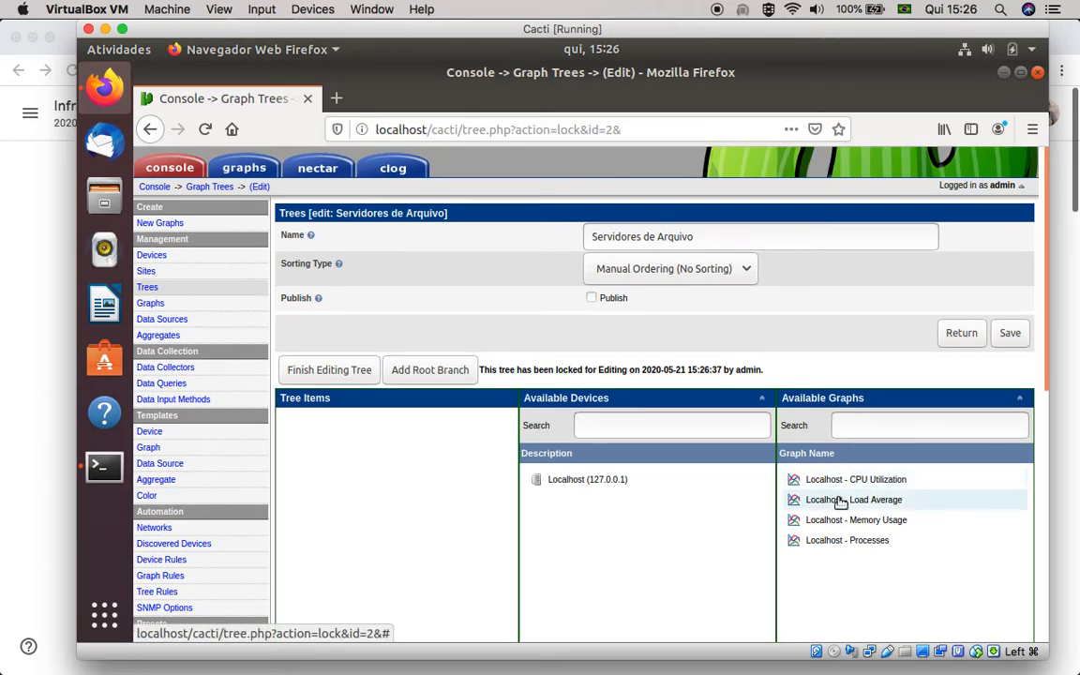
click(813, 523)
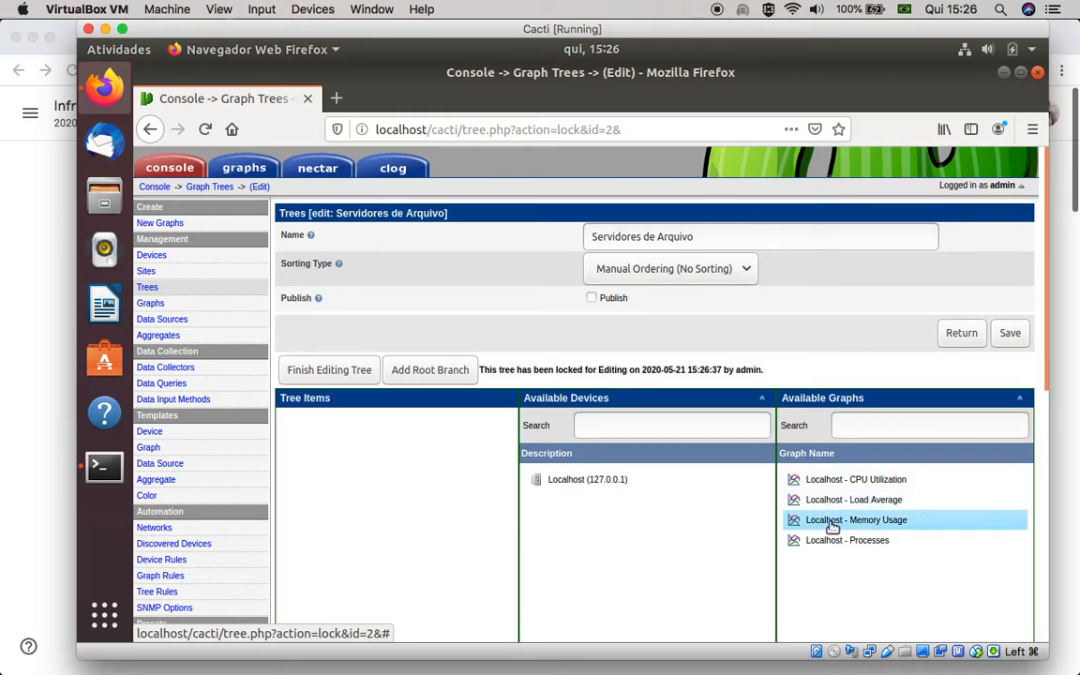
drag(817, 529, 328, 471)
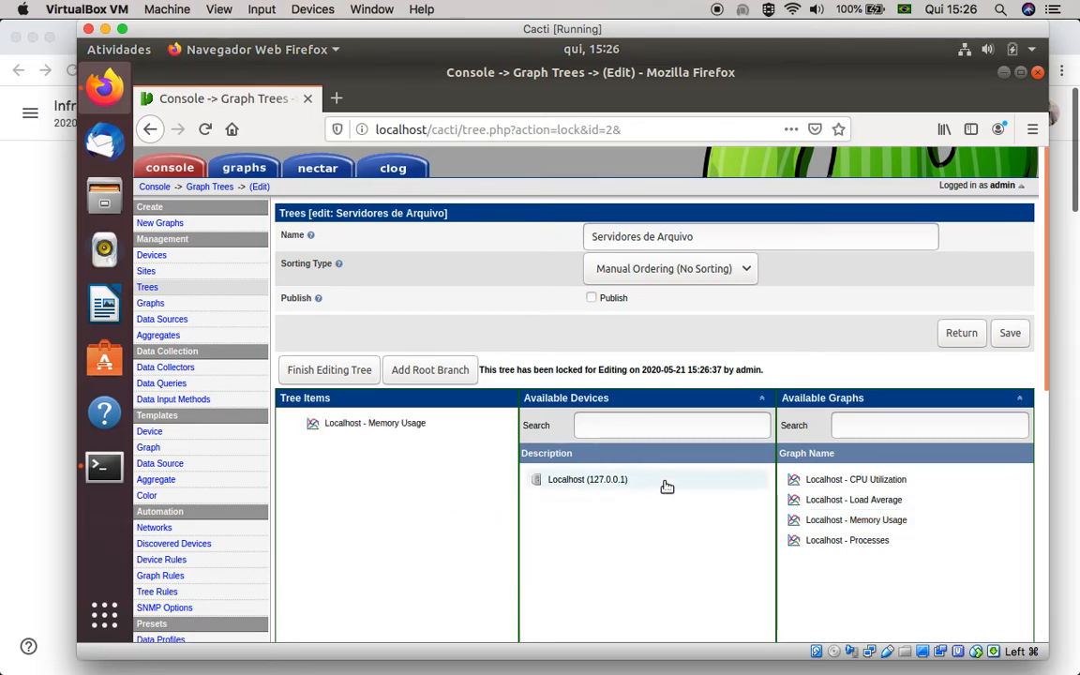
scroll(675, 470, down, 3)
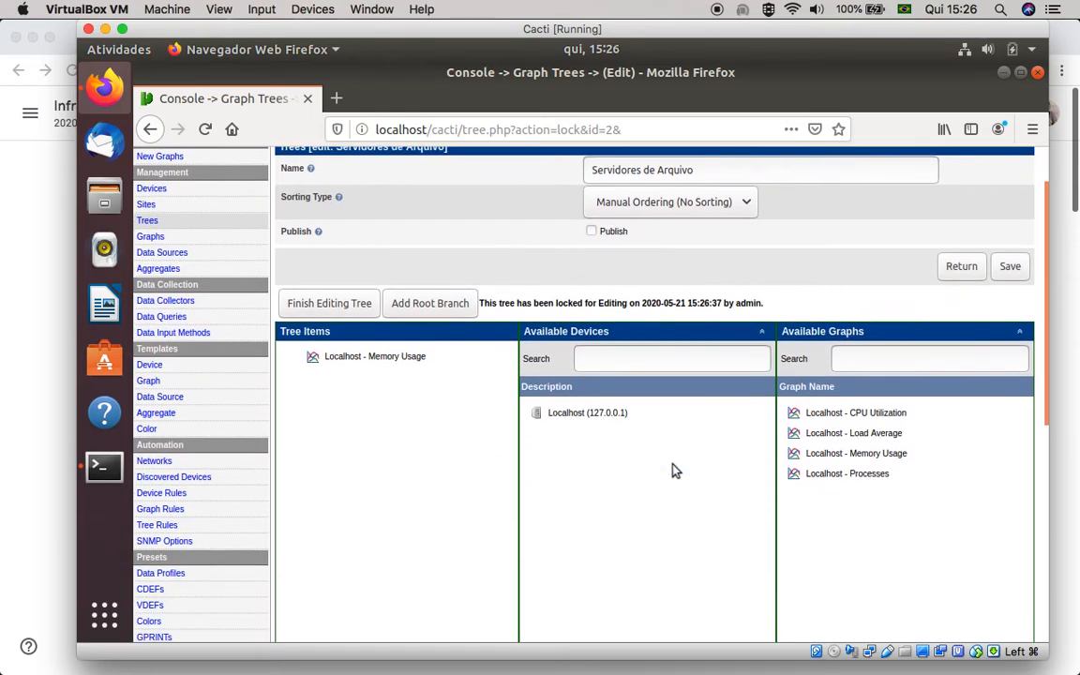
scroll(675, 470, down, 5)
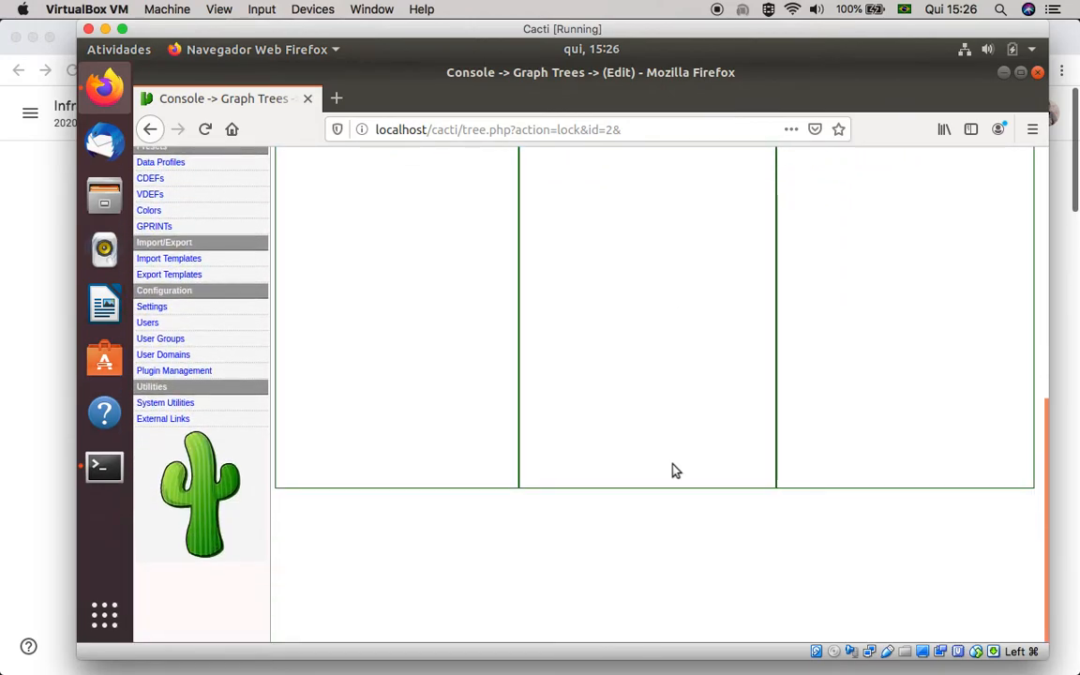
scroll(674, 470, up, 4)
scroll(675, 471, up, 2)
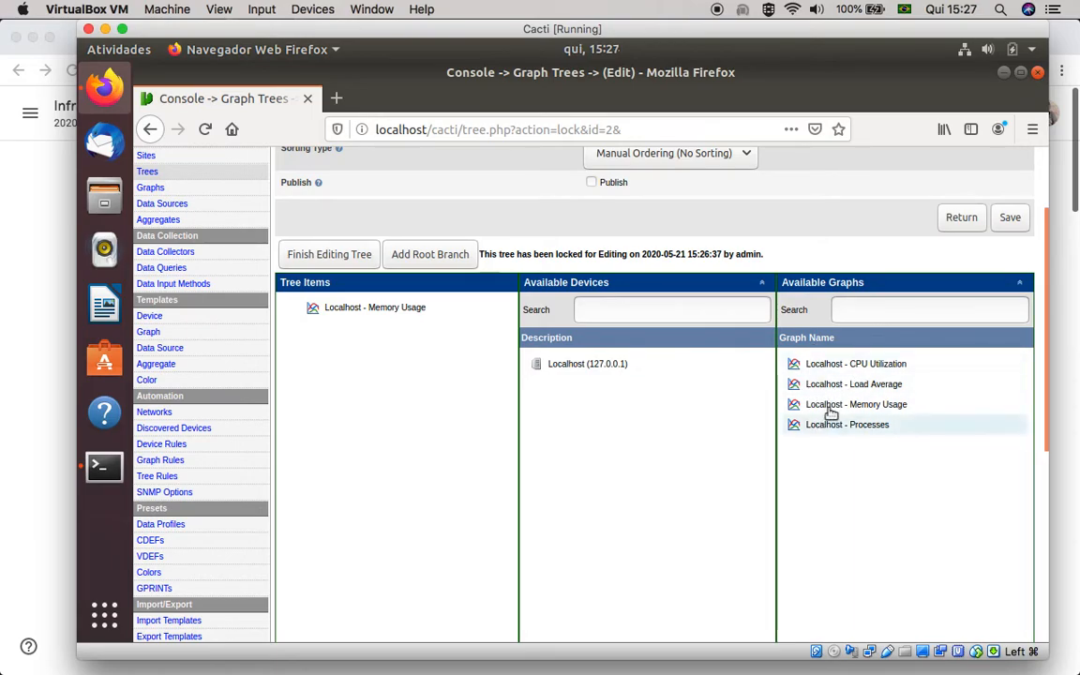
click(1014, 223)
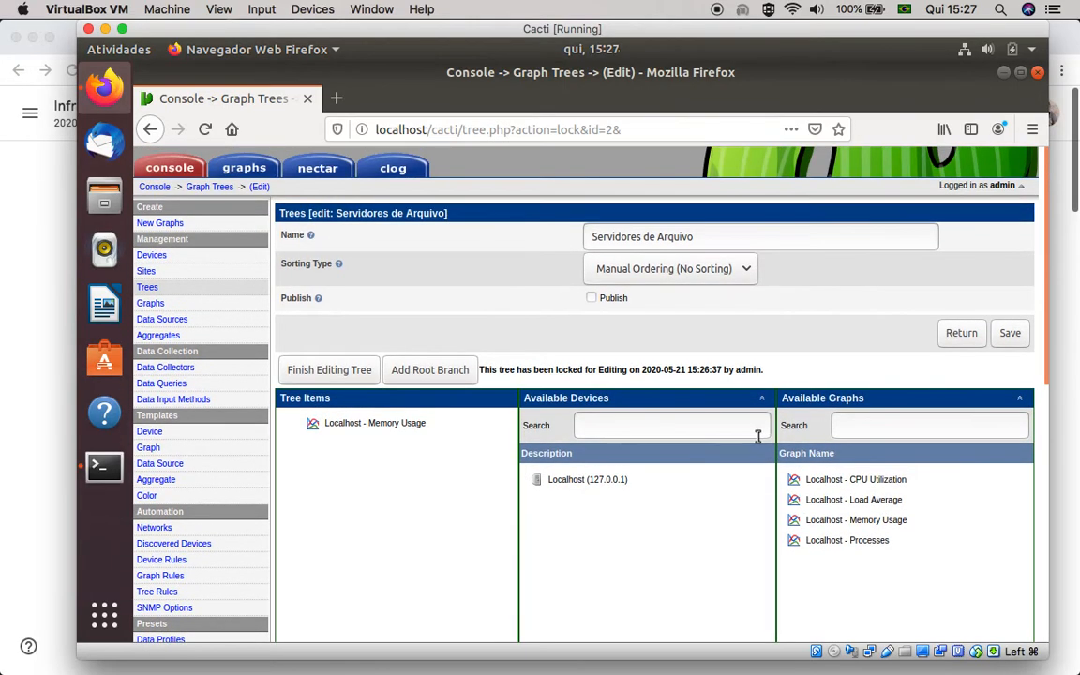
Open the graphs in tree mode and examine the Memory Usage and Processes graphs of the Aula INFRA tree
click(244, 169)
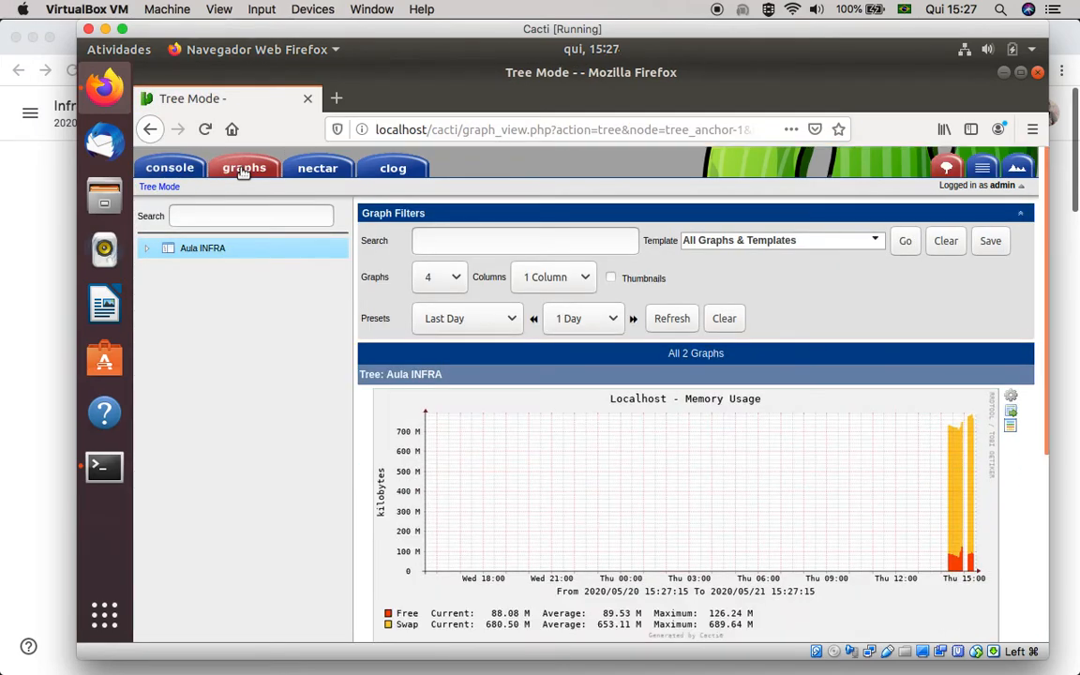
click(161, 188)
scroll(849, 538, down, 5)
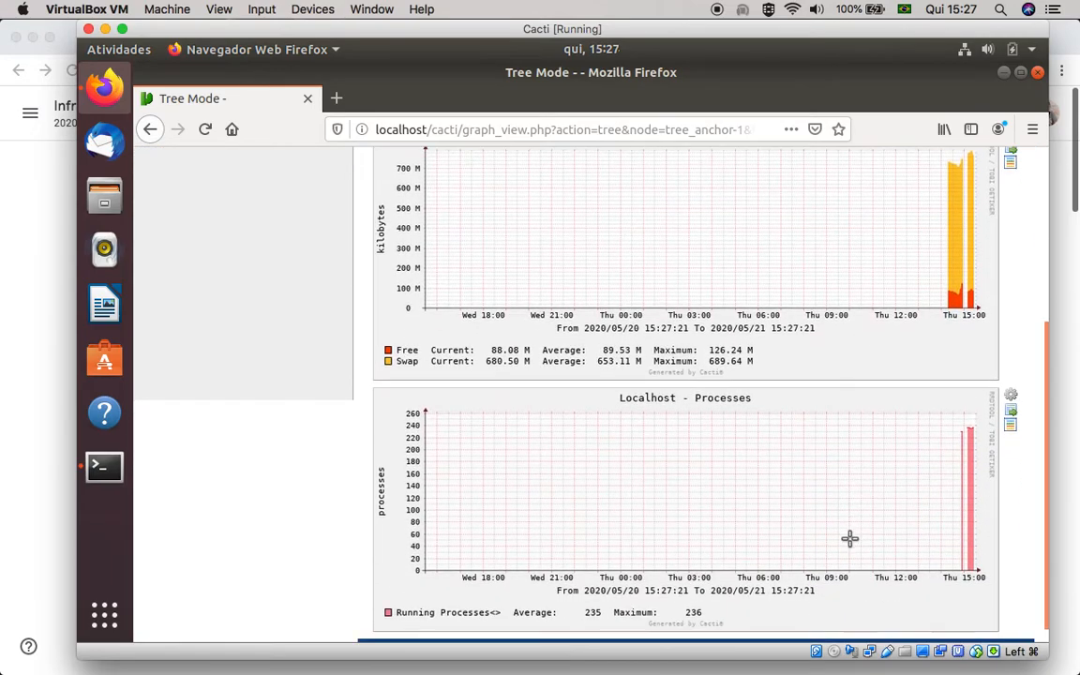
scroll(848, 540, up, 2)
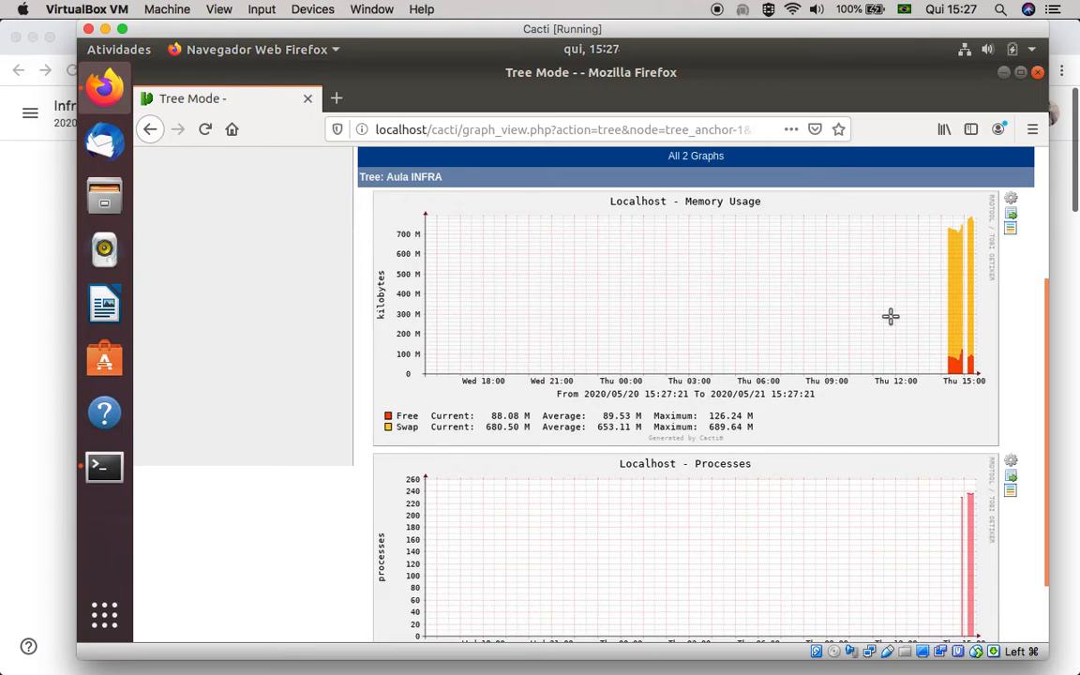
scroll(881, 330, up, 4)
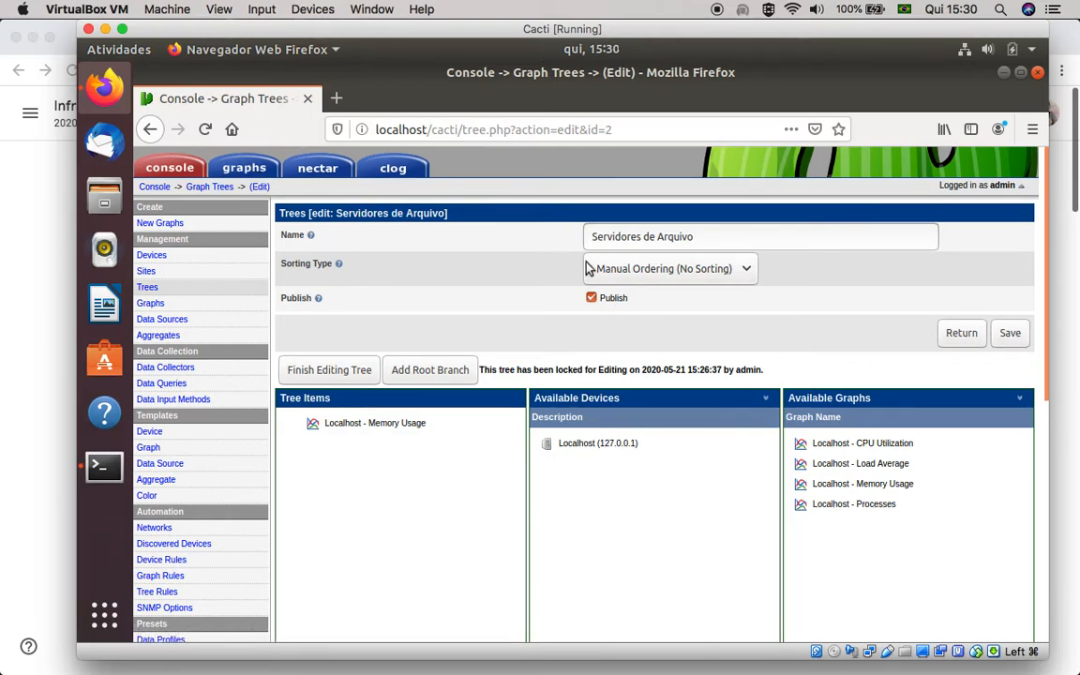
Switch from the tree editor to the graph view and display the graphs of the Servidores de Arquivo tree
click(234, 167)
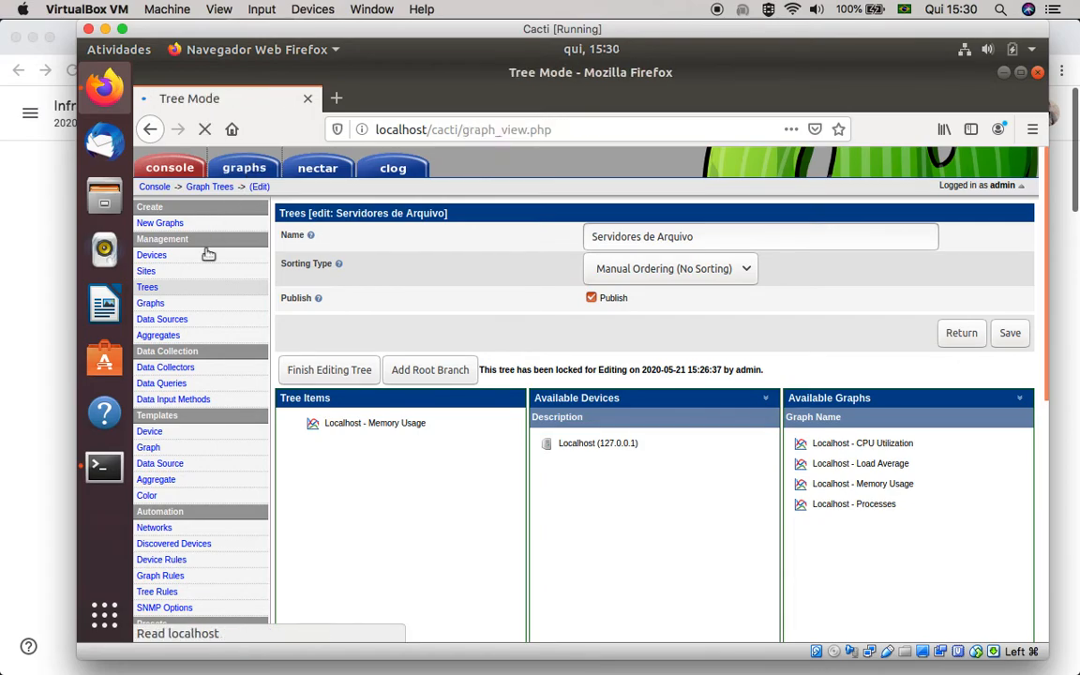
click(206, 249)
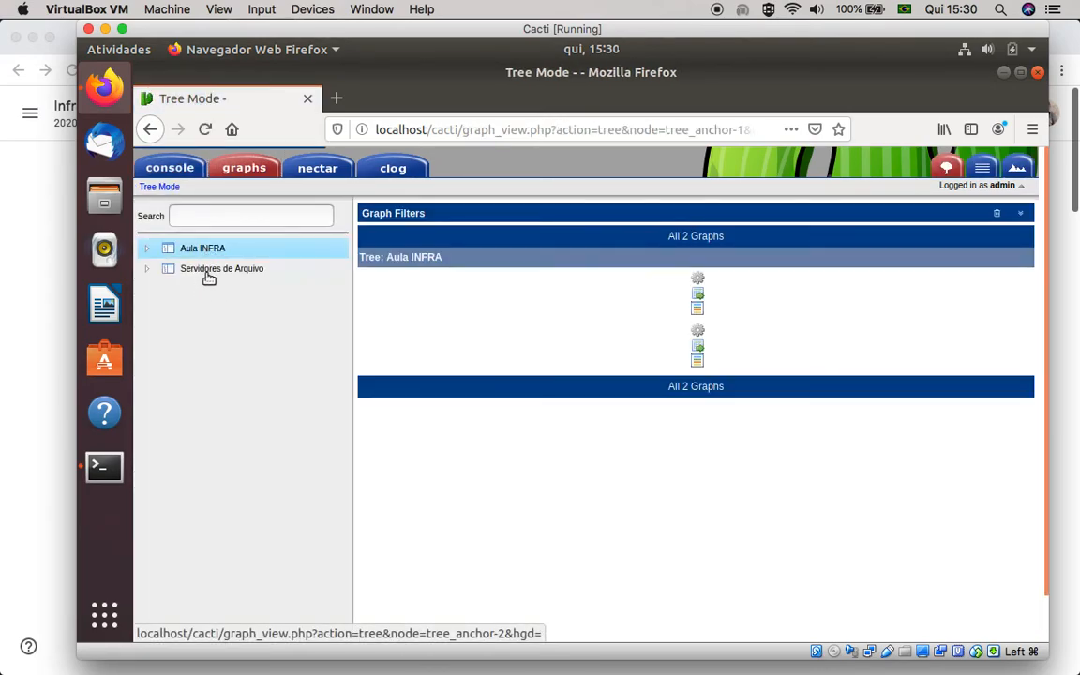
click(199, 274)
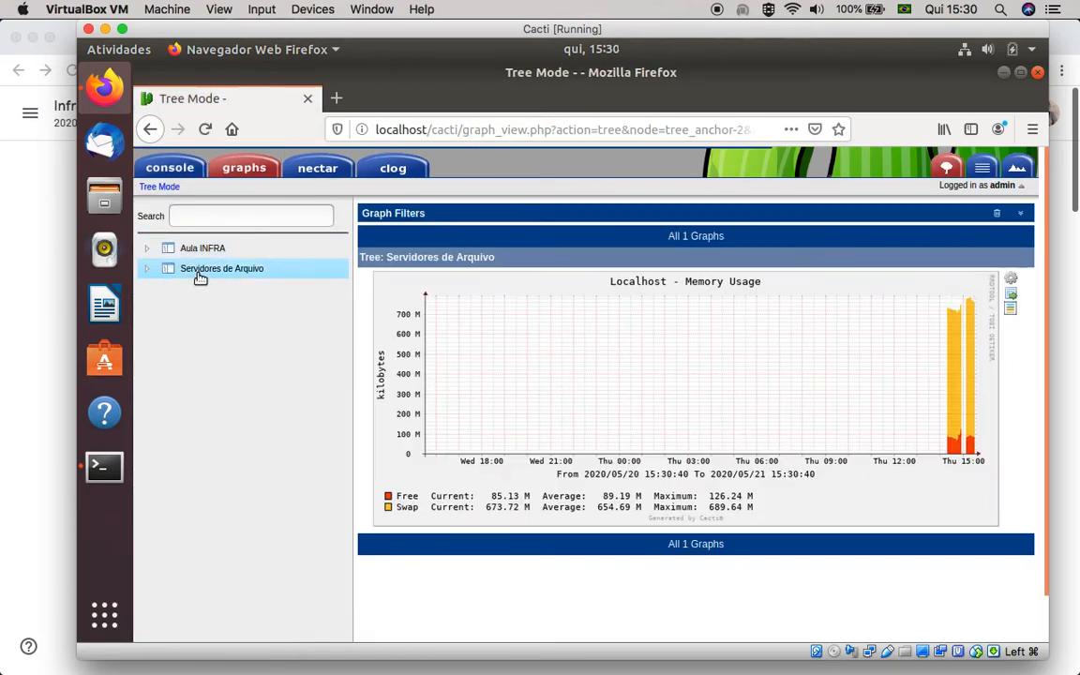